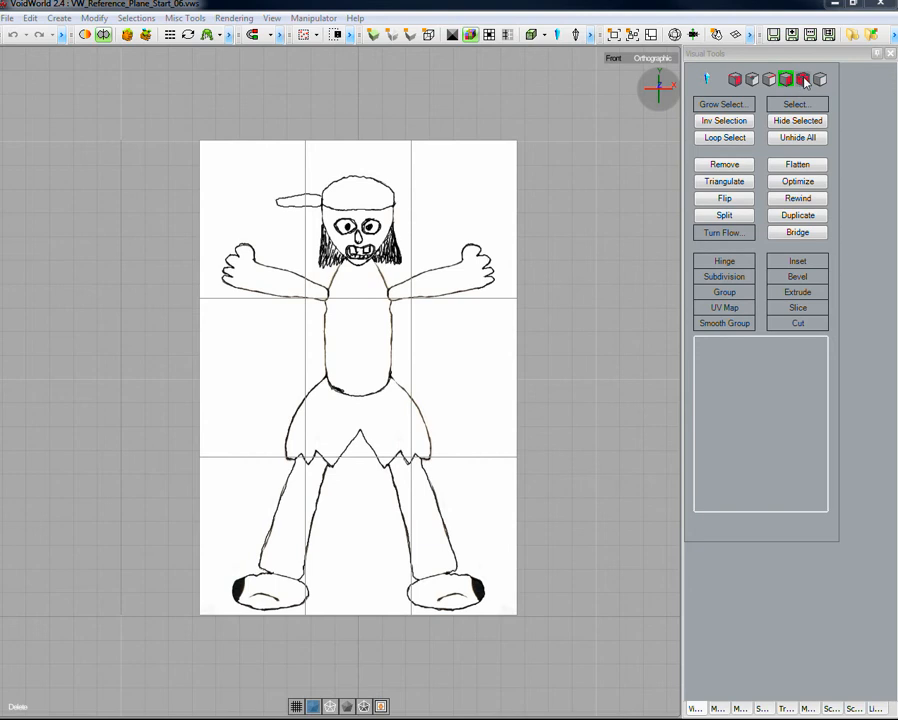
- Create a 100 × 100 × 100 box in the scene with 6 width, 2 length and 6 height segments
left_click(801, 80)
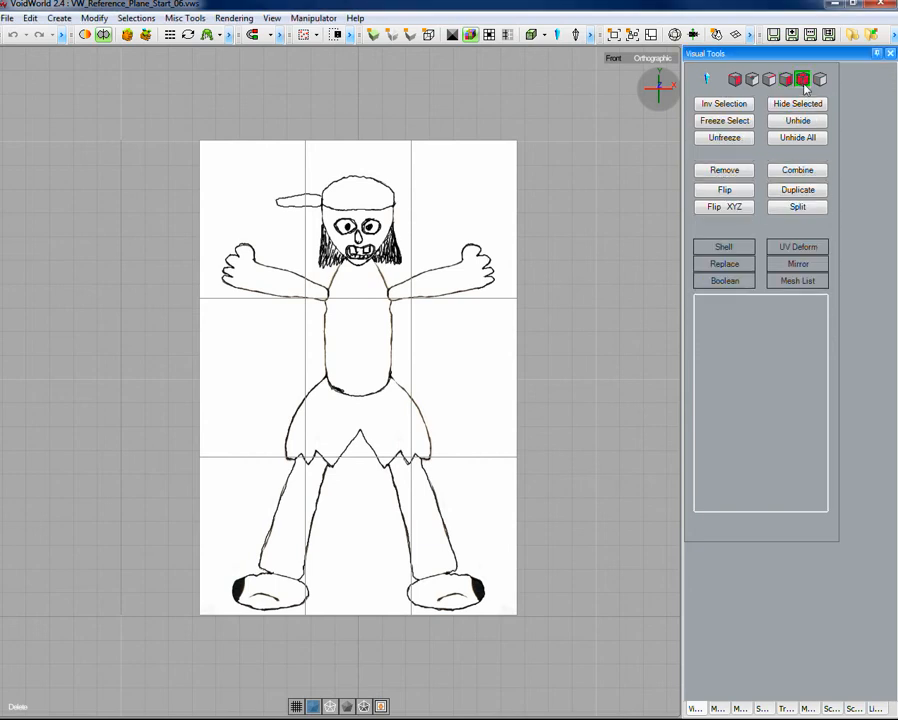
left_click(820, 80)
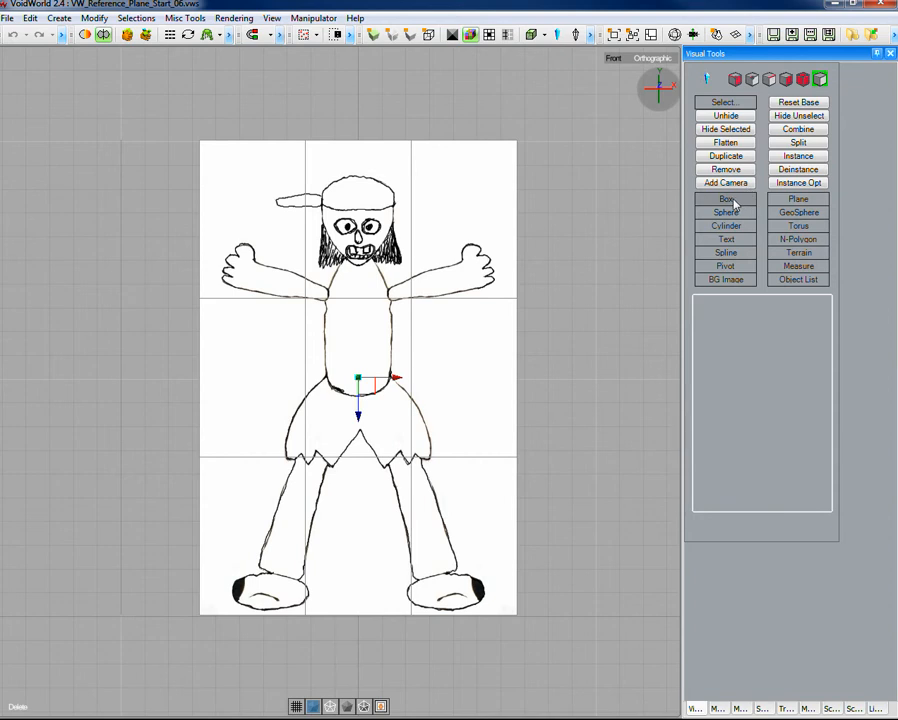
left_click(737, 203)
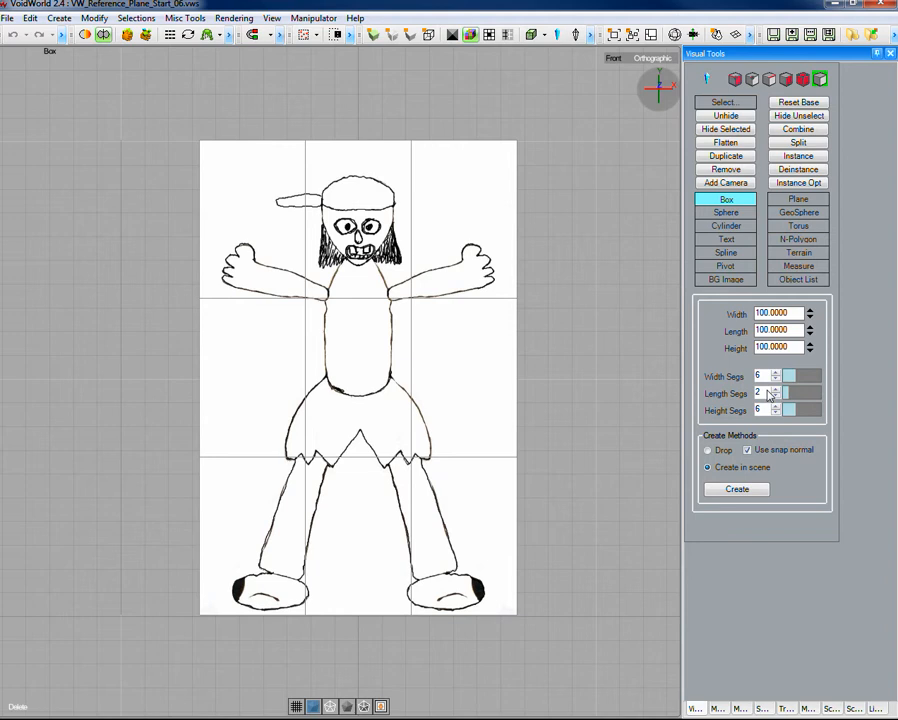
left_click(746, 490)
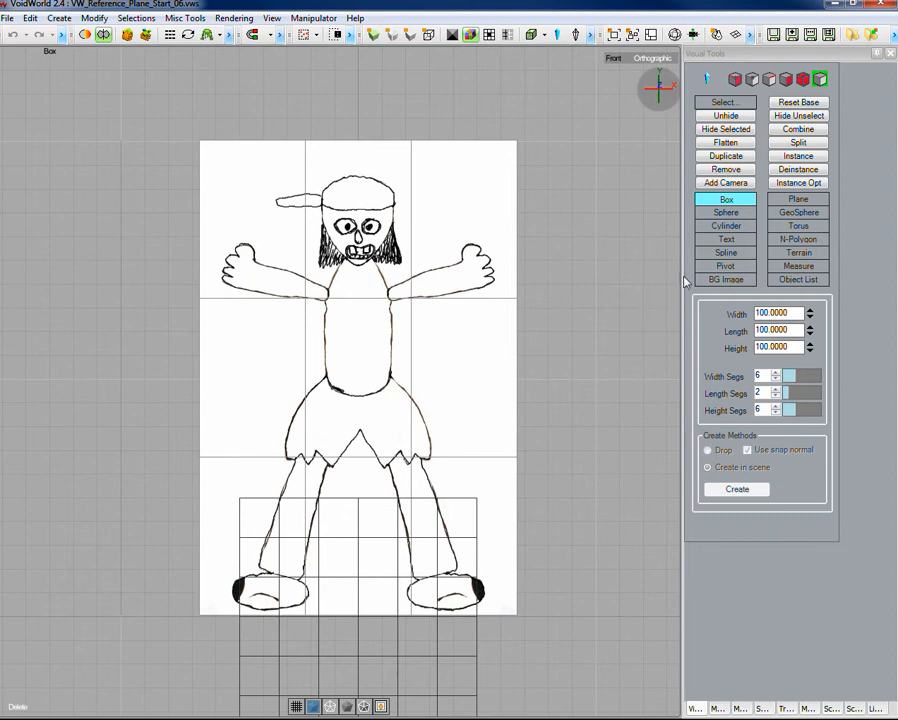
left_click(734, 205)
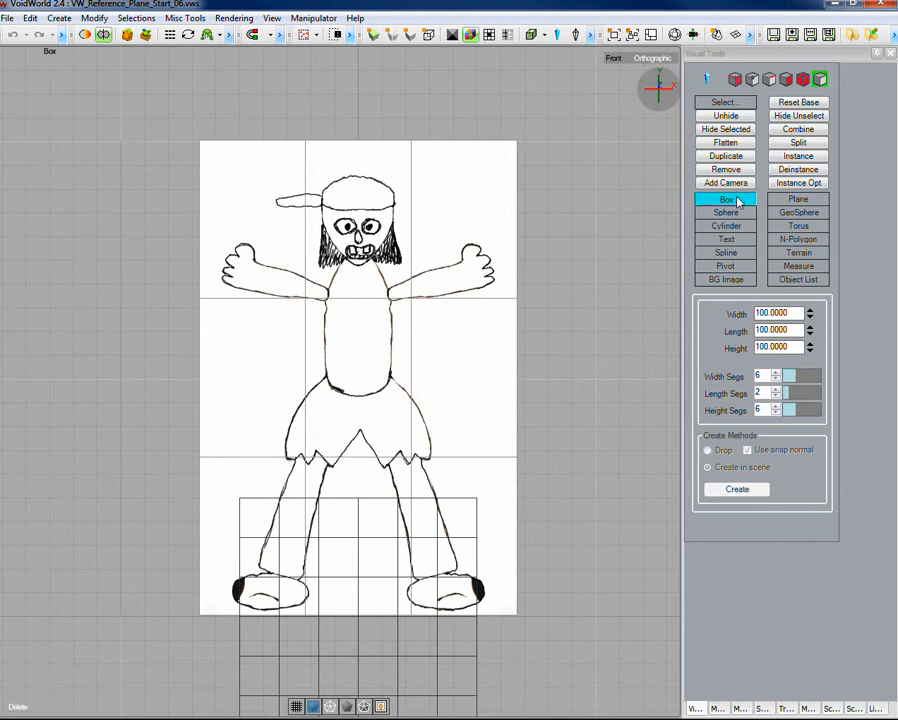
left_click(737, 201)
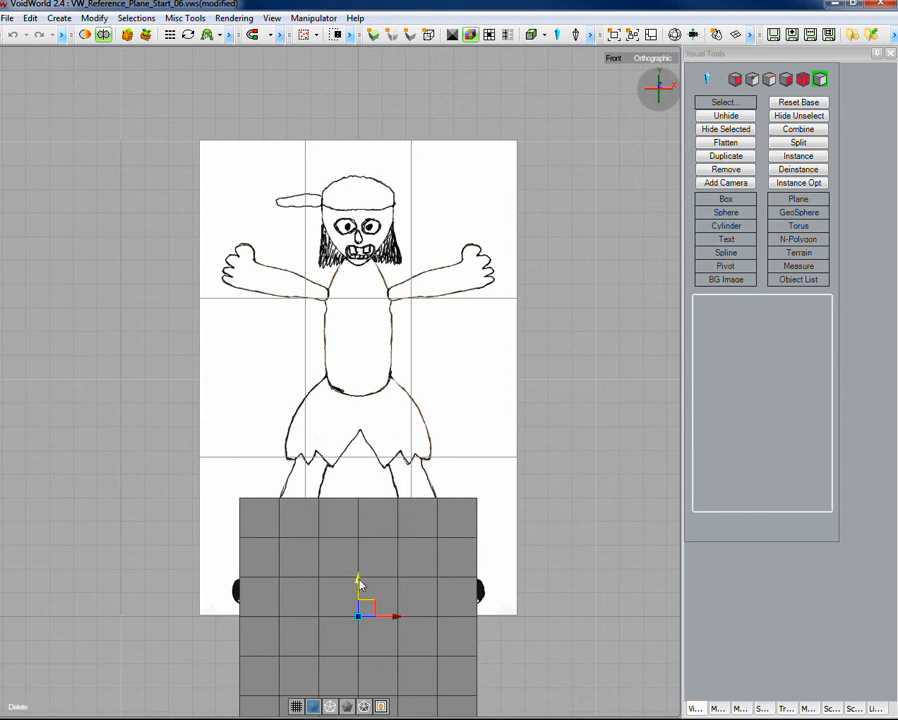
- Raise the box over the character's head and scale it uniformly to about 0.28 to match the head's width
left_click_drag(359, 582, 368, 189)
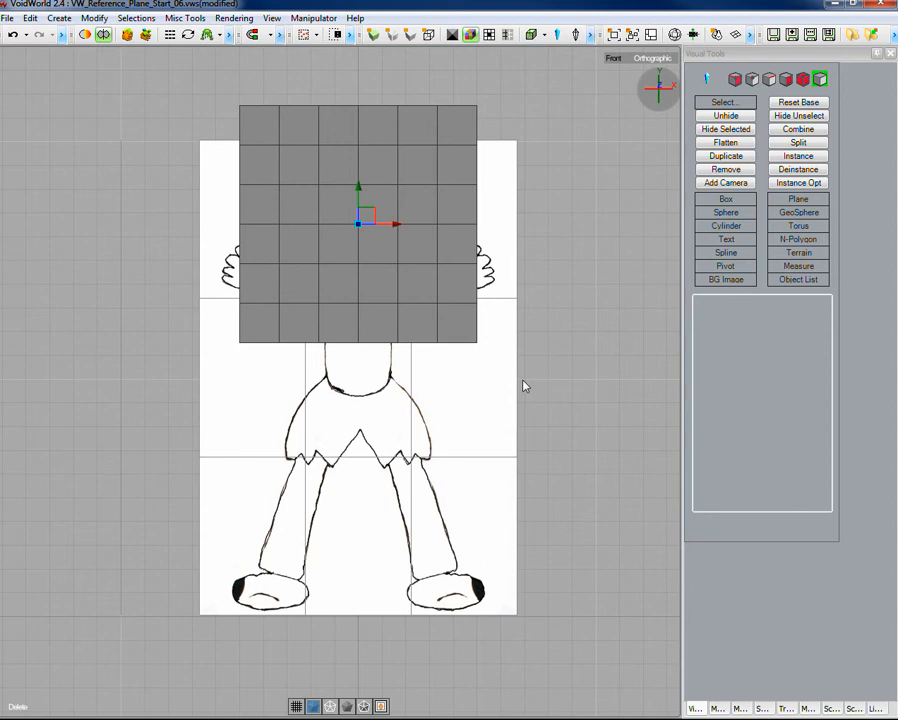
key("r")
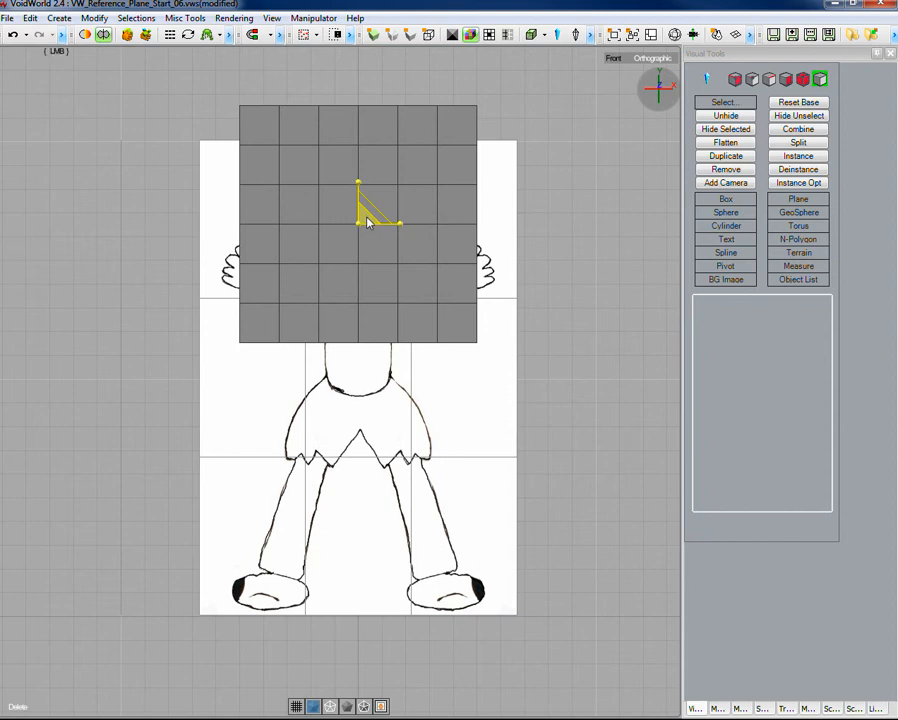
left_click_drag(367, 218, 302, 291)
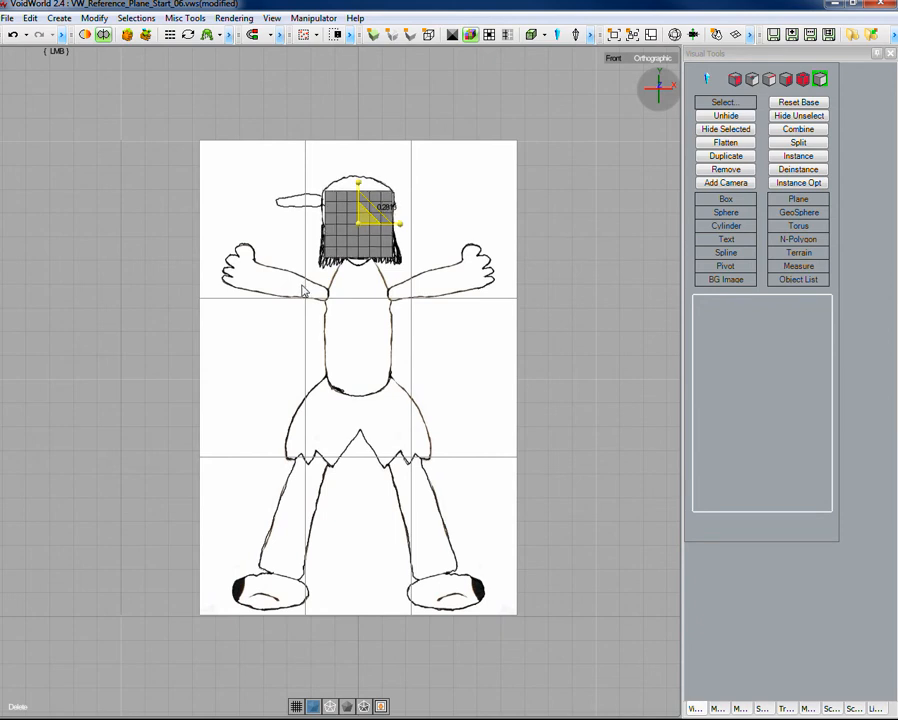
left_click_drag(303, 291, 300, 295)
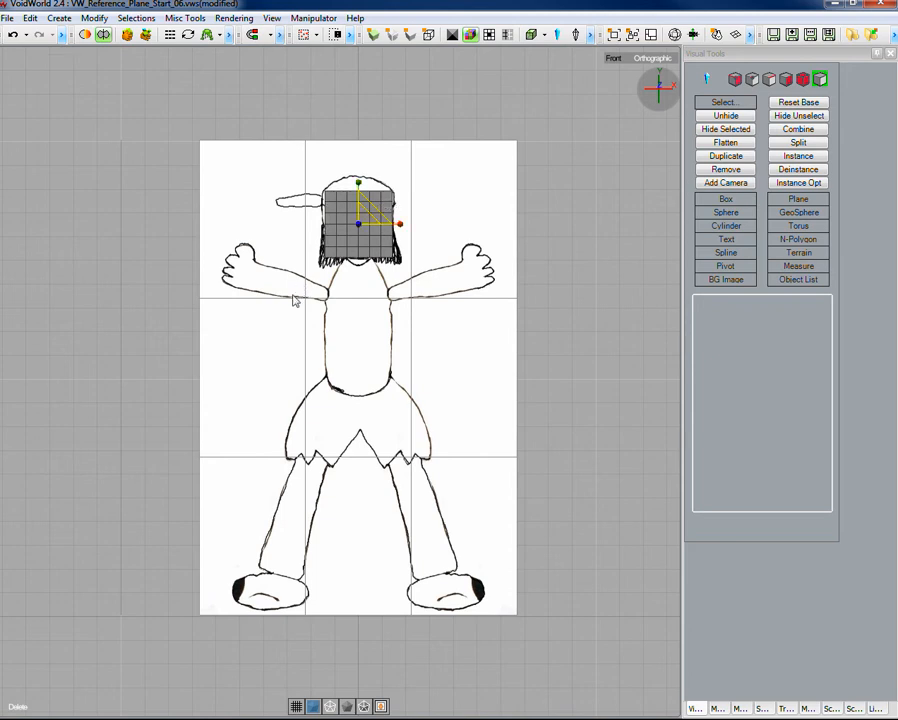
- Show the character from the right side and activate the Move manipulator for the box
left_click(617, 61)
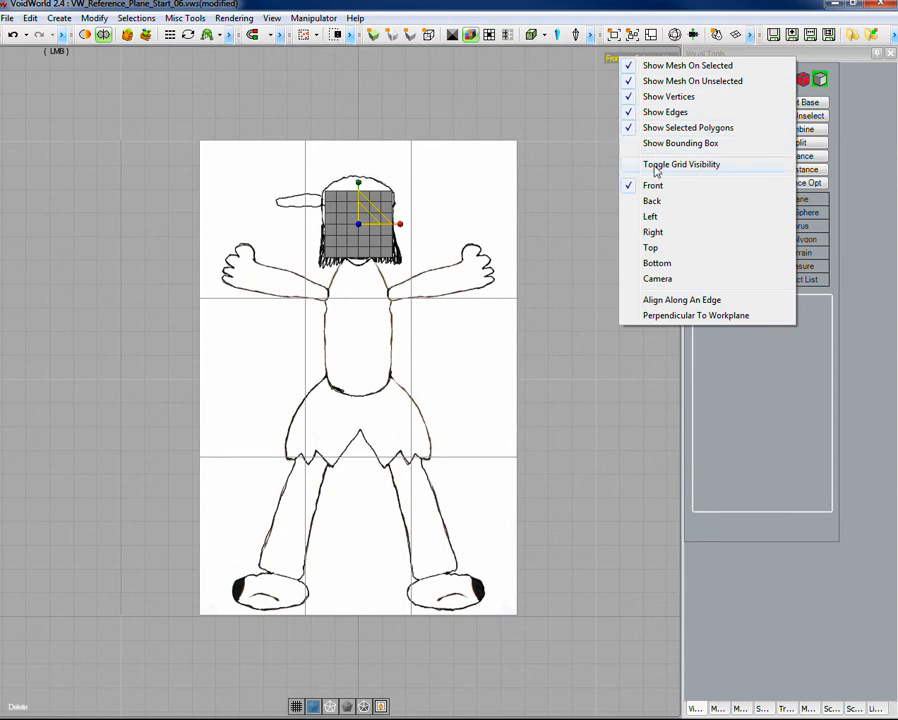
left_click(662, 236)
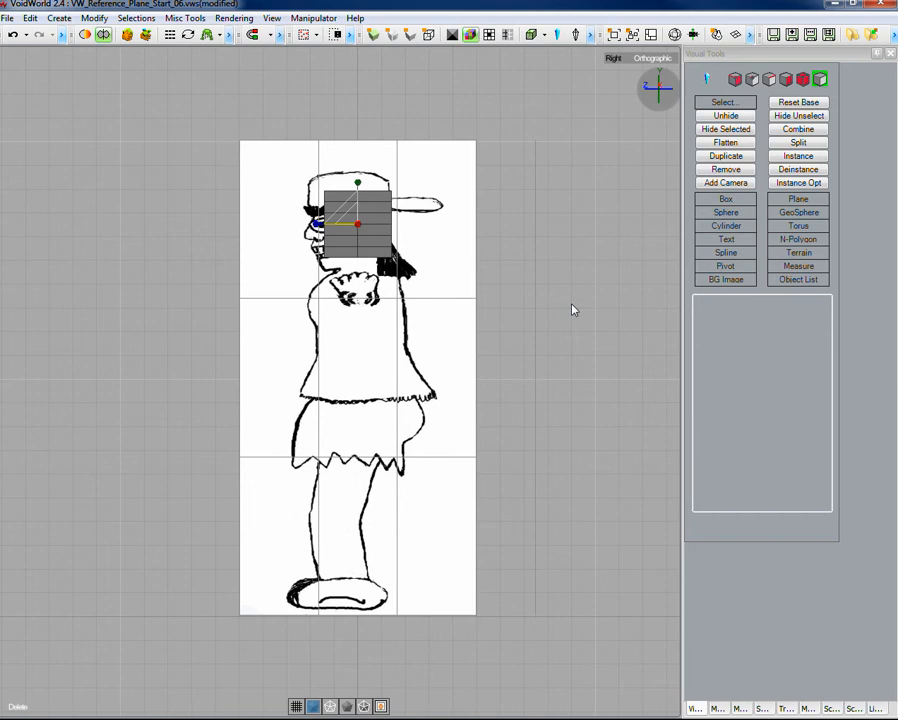
left_click(717, 709)
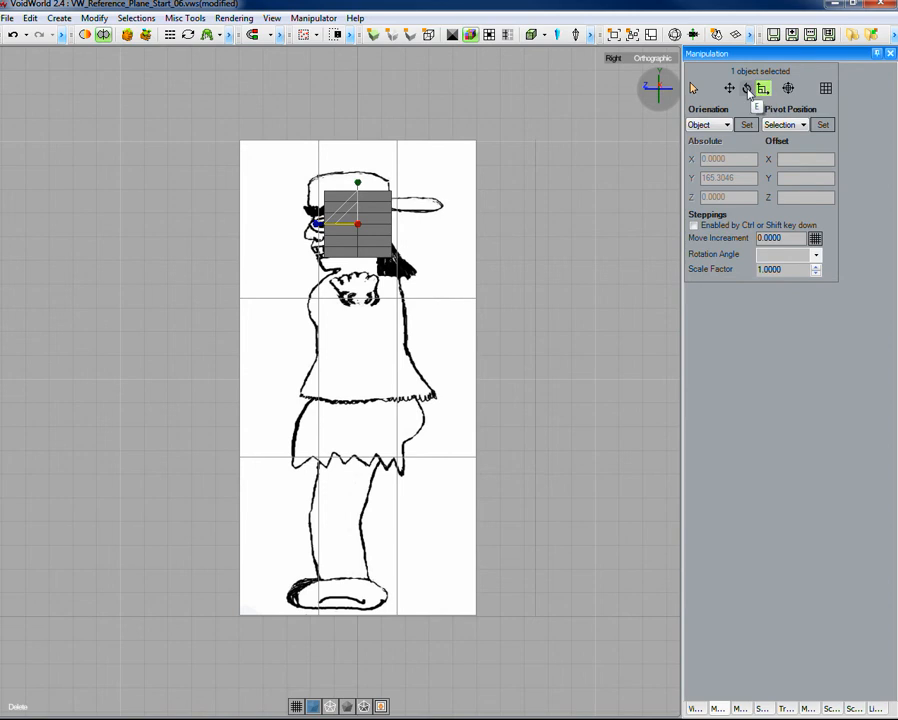
left_click(748, 90)
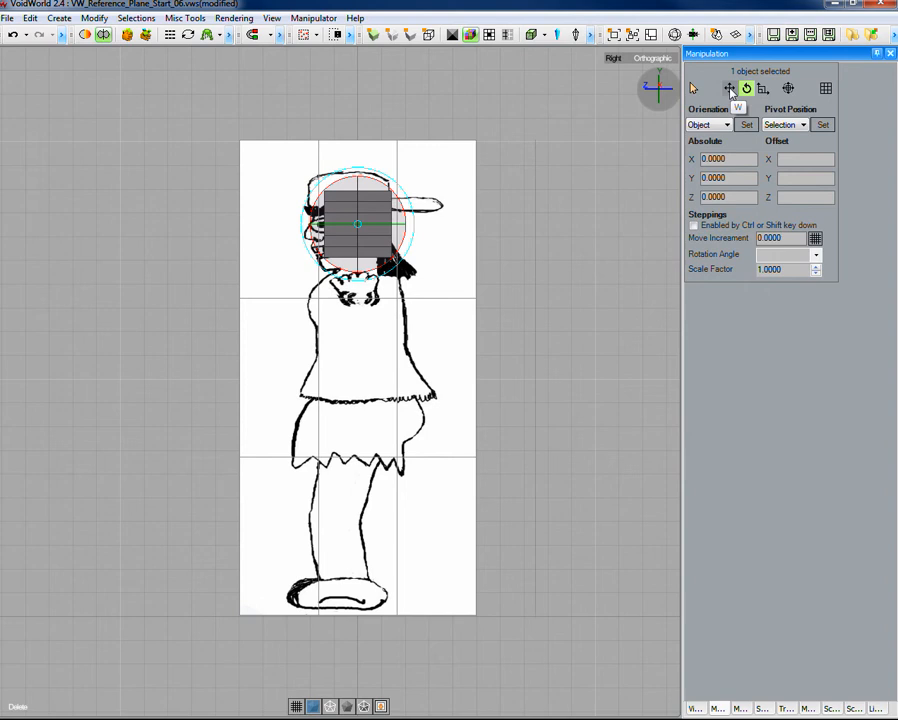
left_click(730, 89)
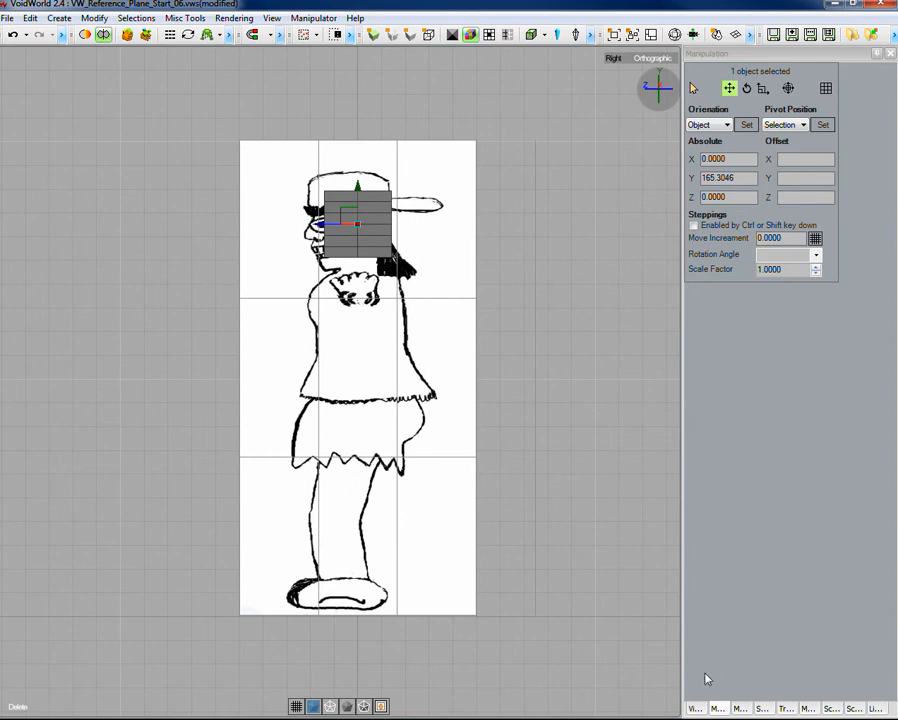
- Undock the Visual Tools panel, dock it back among the other panels and restore it to first place
left_click(694, 708)
left_click(716, 710)
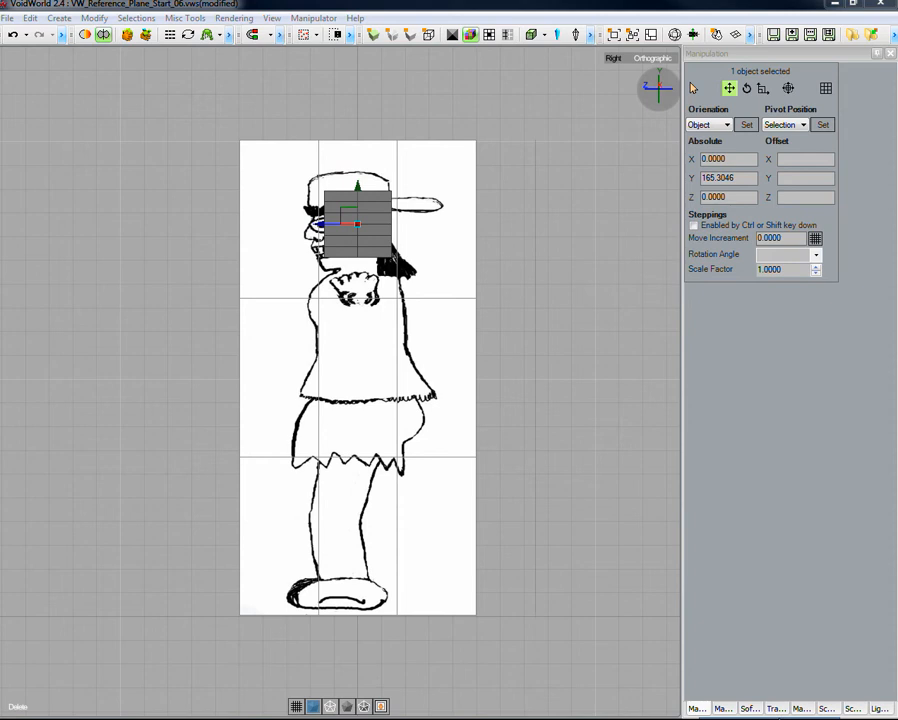
left_click_drag(788, 708, 830, 174)
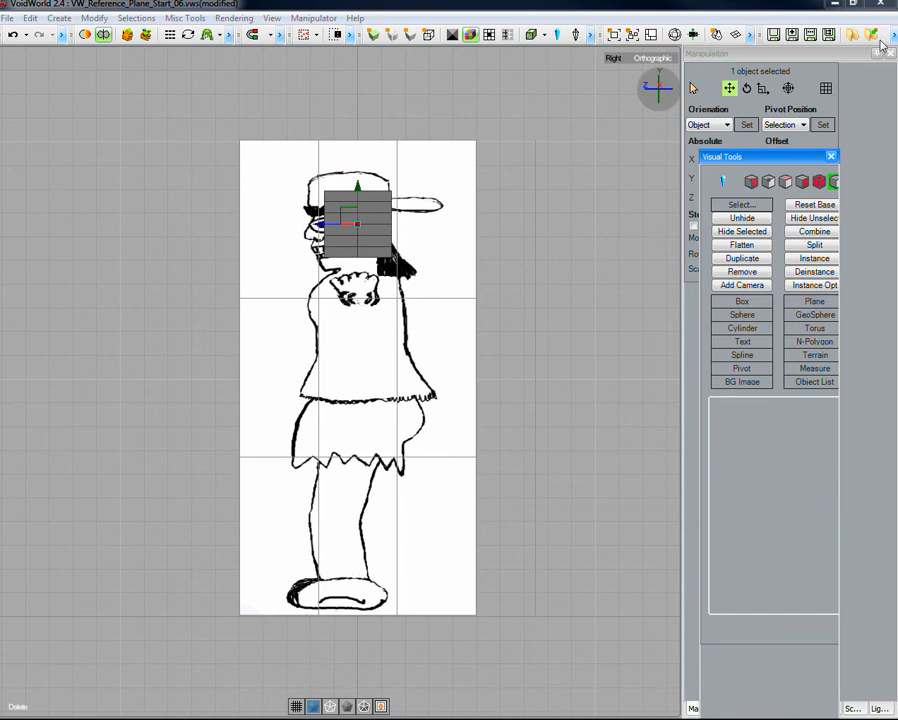
left_click_drag(758, 163, 786, 381)
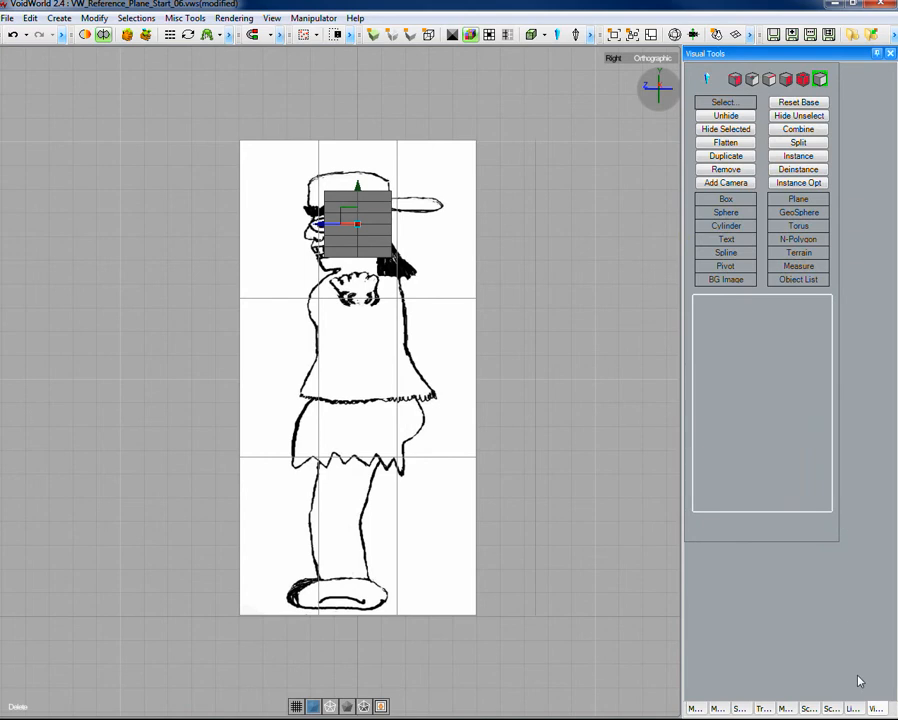
left_click(788, 710)
left_click_drag(788, 710, 701, 708)
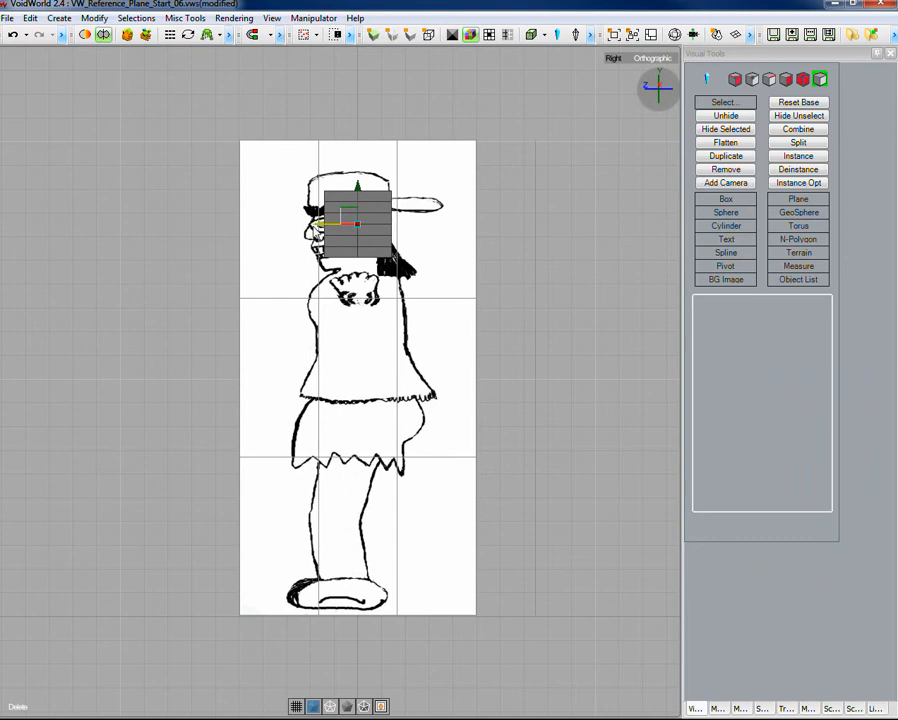
- Move the box slightly forward and down in the side view so it covers the face between cap and chin
left_click_drag(319, 224, 309, 226)
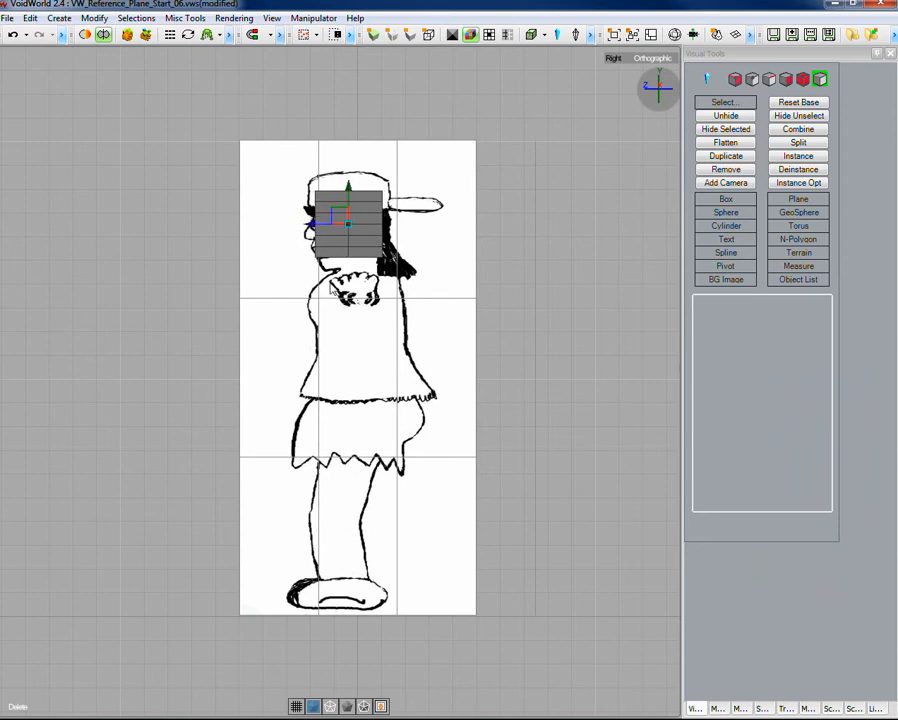
left_click_drag(310, 229, 317, 228)
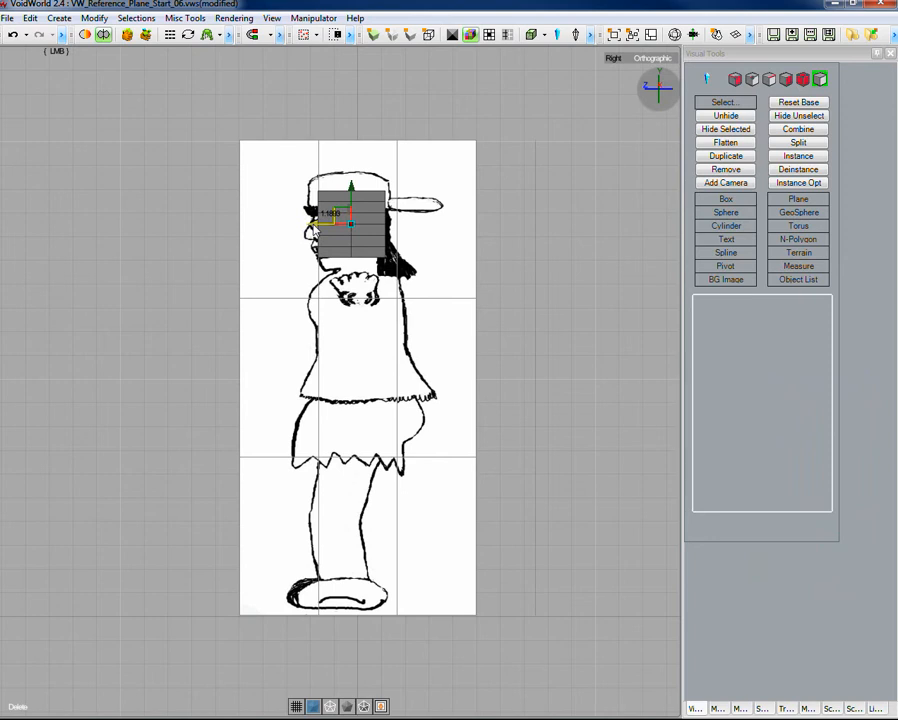
left_click_drag(313, 228, 315, 228)
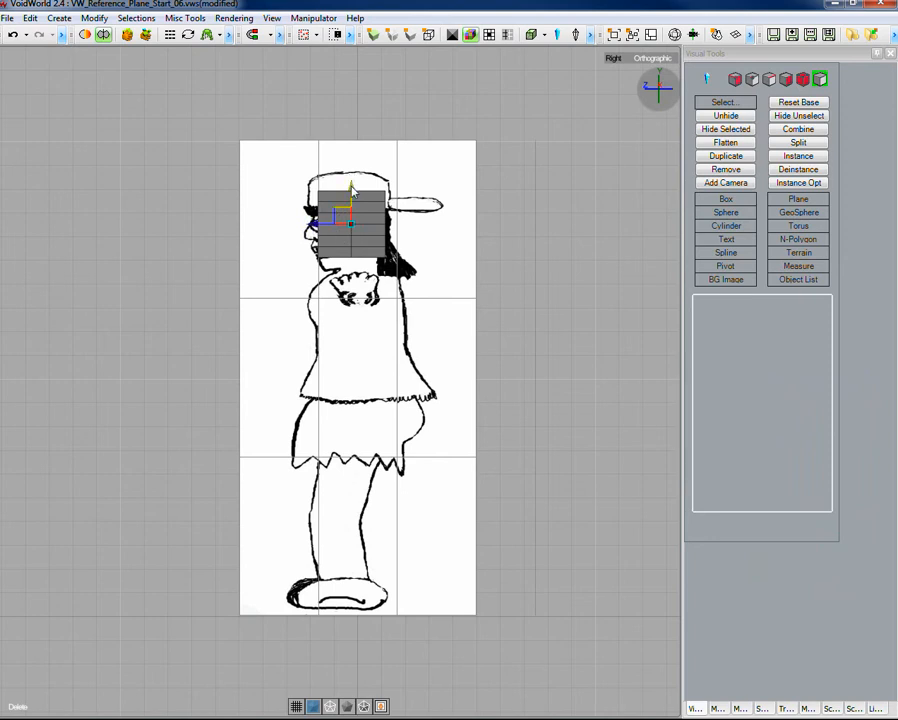
left_click_drag(351, 190, 355, 201)
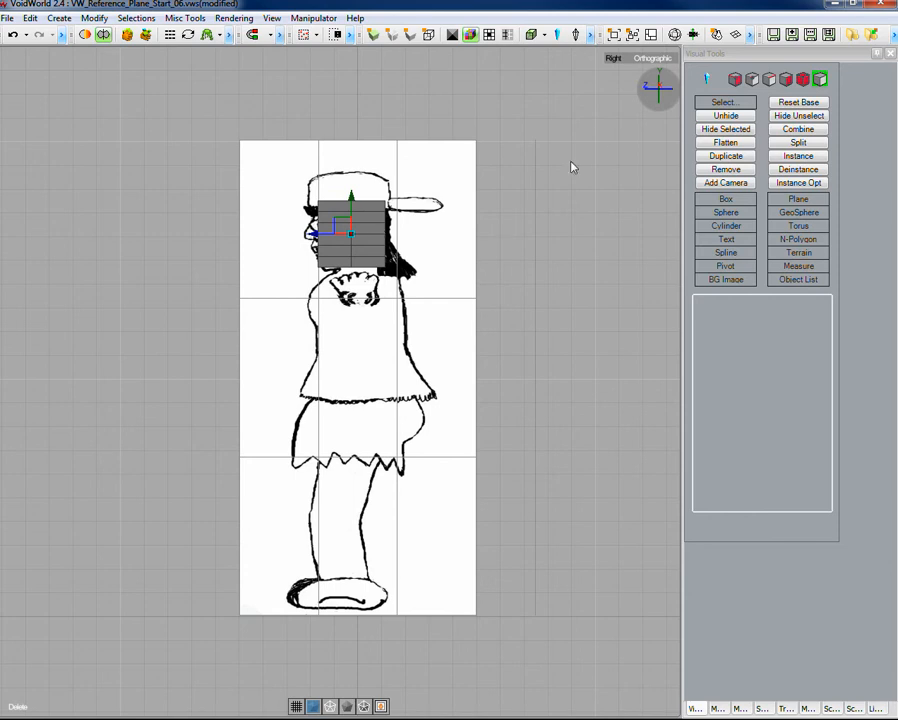
- Return to the front view and make the box see-through over a close-up of the drawn face
left_click(615, 59)
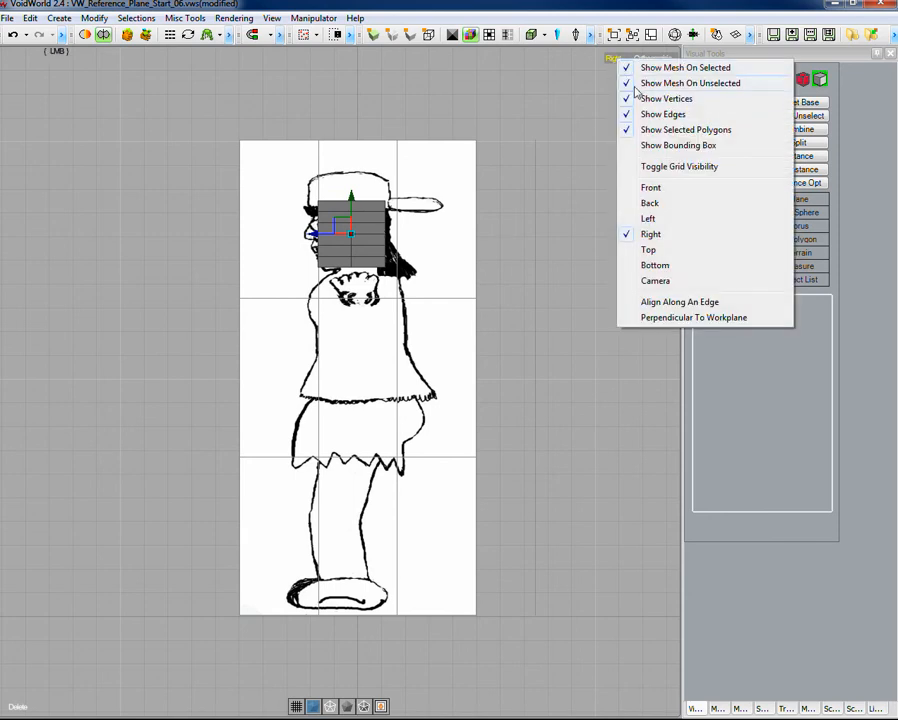
left_click(650, 188)
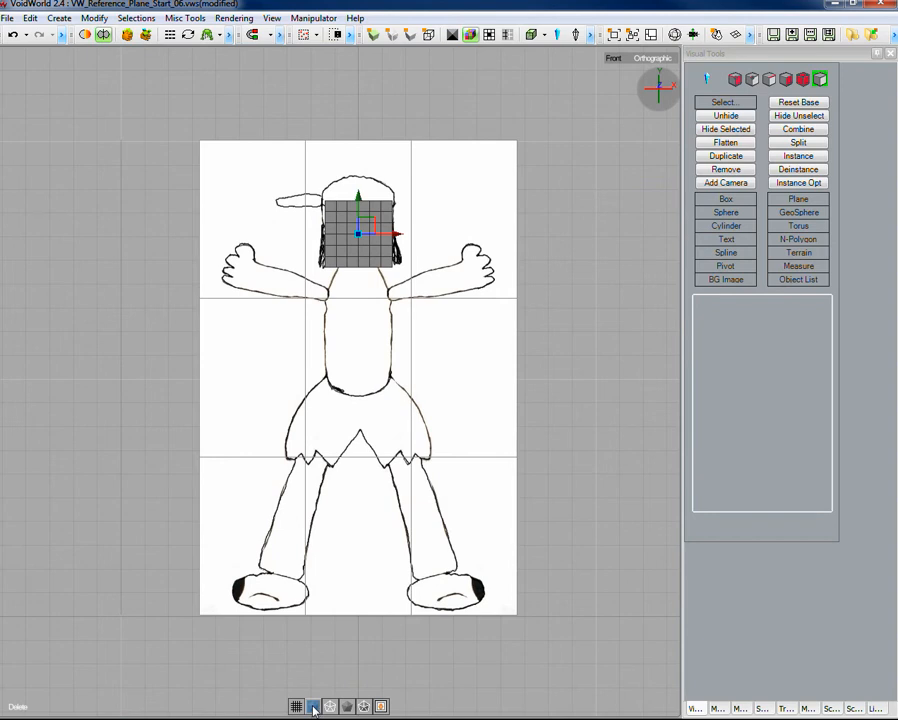
left_click(313, 707)
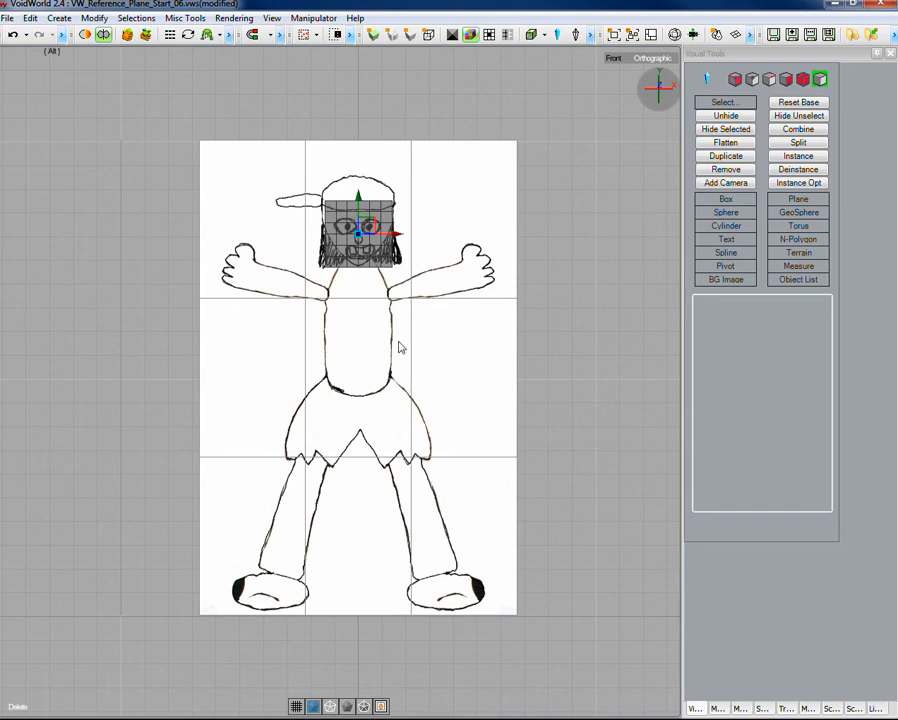
mouse_move(380, 342)
right_mouse_down("alt")
mouse_move(510, 314)
mouse_move(442, 248)
right_mouse_up("alt")
middle_click_drag(442, 248, 456, 283, "alt")
mouse_move(456, 283)
right_mouse_down("alt")
mouse_move(481, 467)
mouse_move(487, 445)
mouse_move(411, 459)
mouse_move(511, 445)
mouse_move(483, 407)
right_mouse_up("alt")
middle_click_drag(483, 407, 478, 567, "alt")
mouse_move(478, 567)
right_mouse_down("alt")
mouse_move(465, 573)
mouse_move(443, 553)
mouse_move(487, 555)
mouse_move(472, 554)
right_mouse_up("alt")
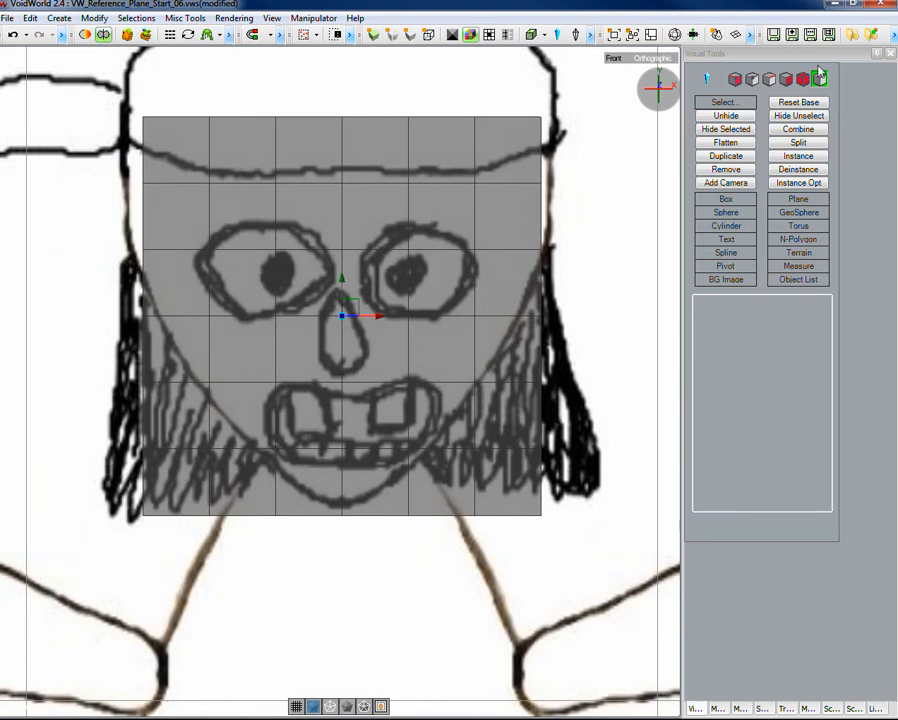
- Switch to vertex editing and select all the vertices stacked at the box's lower-right corner, through its full depth
left_click(753, 80)
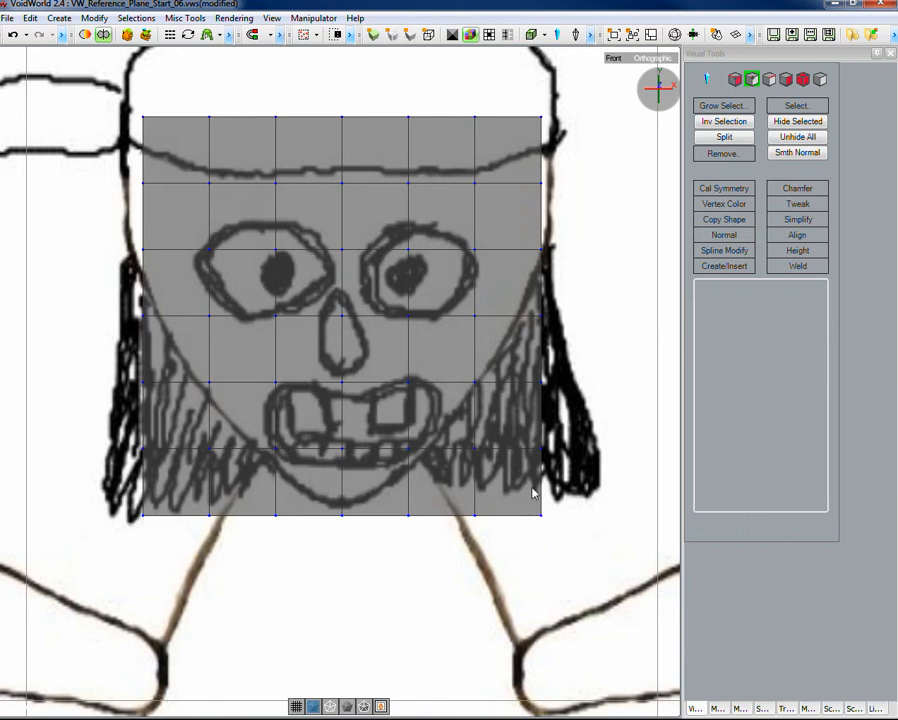
key("shift")
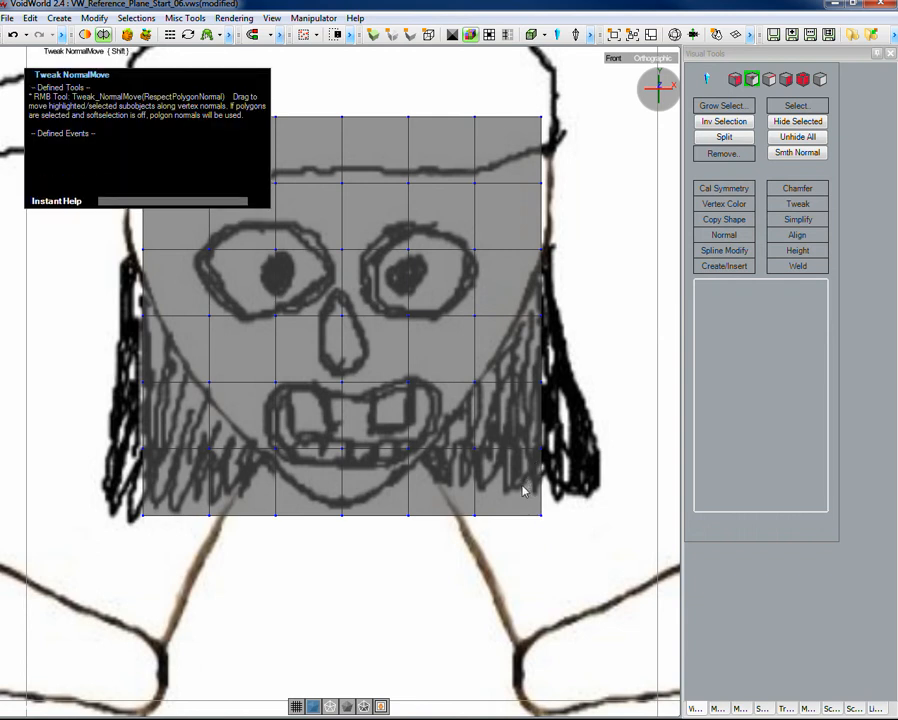
left_click_drag(519, 485, 554, 556)
left_click_drag(521, 487, 560, 578)
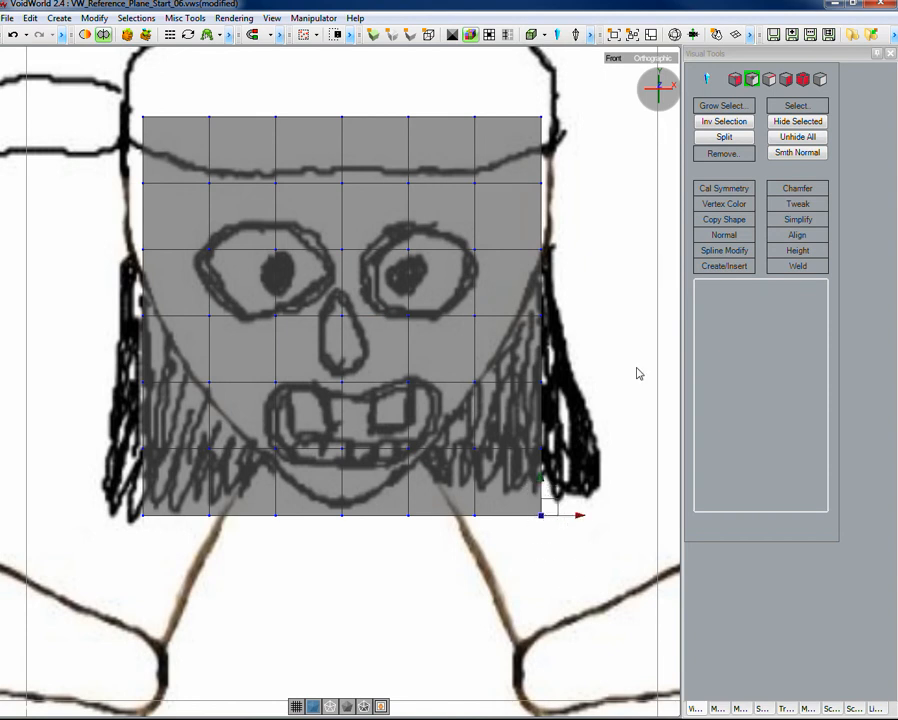
- Inspect the depth of the corner vertex selection from several angles in perspective and return to the front view
left_click(655, 59)
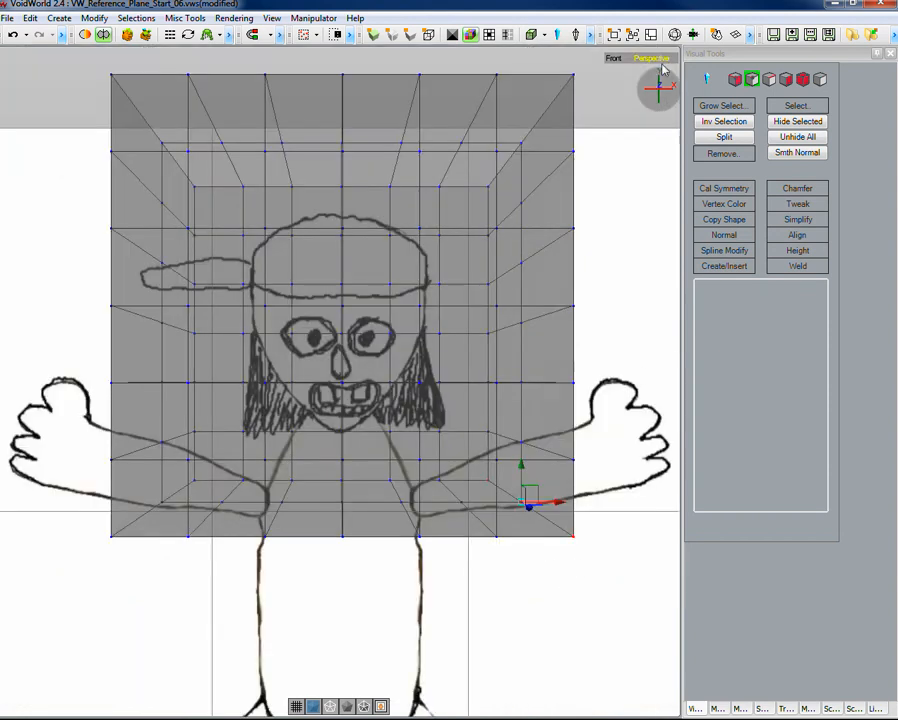
left_click_drag(616, 534, 461, 573, "alt")
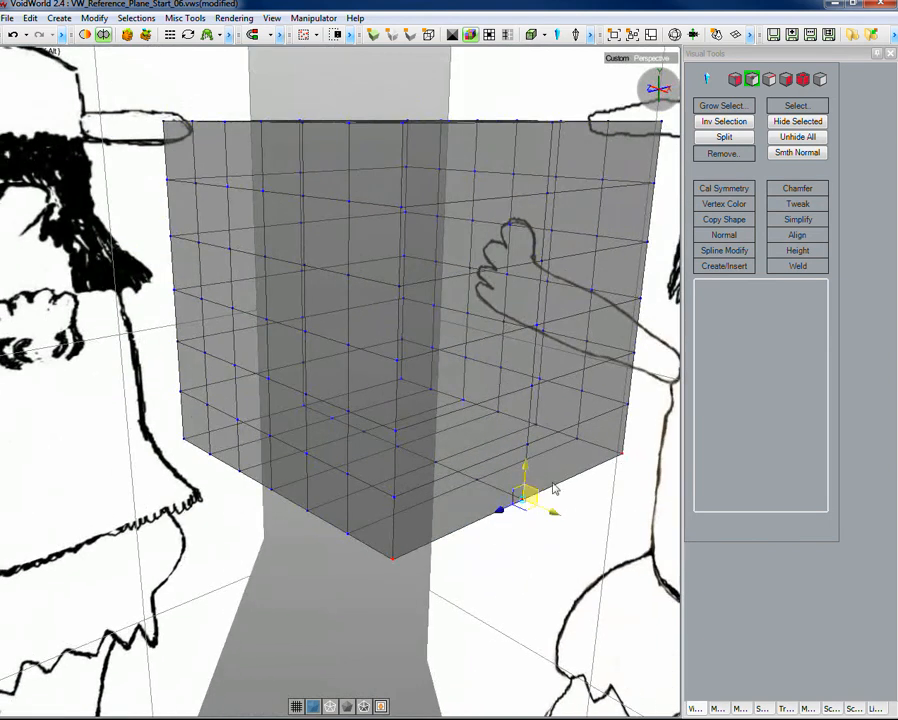
left_click_drag(543, 566, 628, 554, "alt")
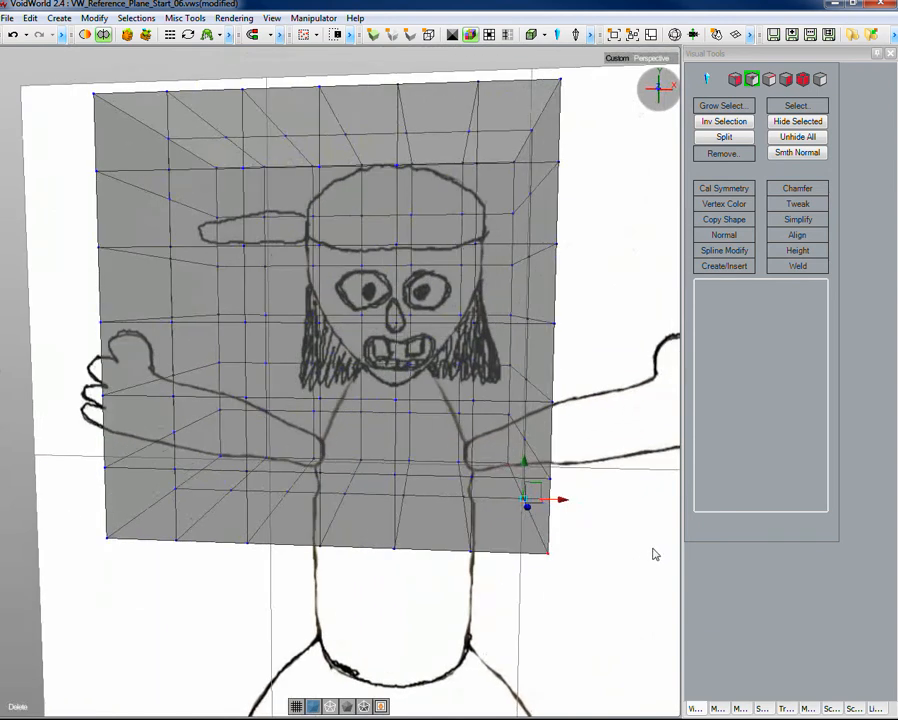
left_click(618, 57)
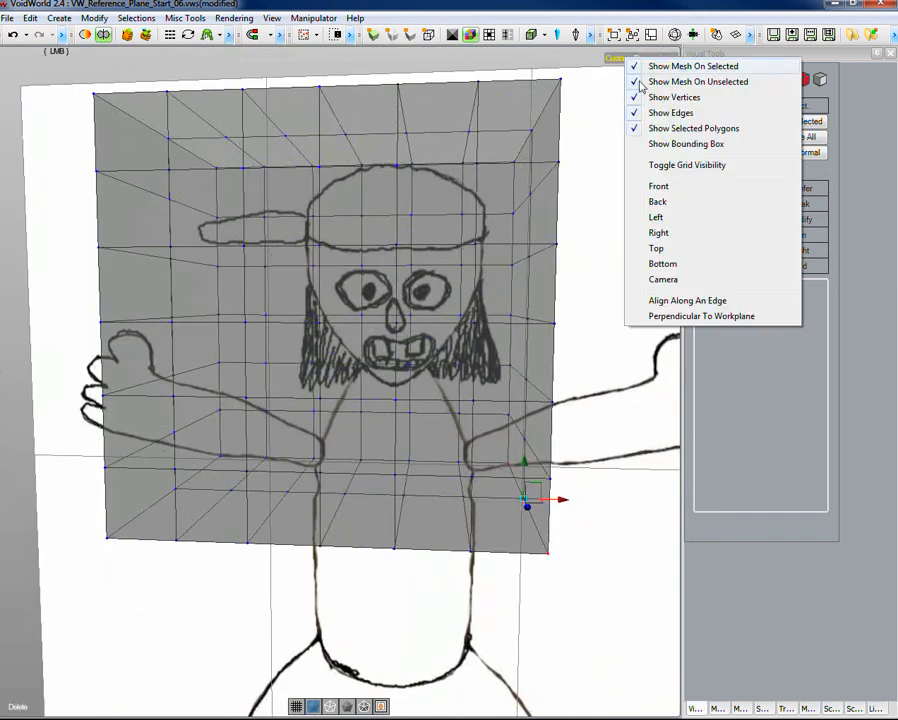
left_click(676, 188)
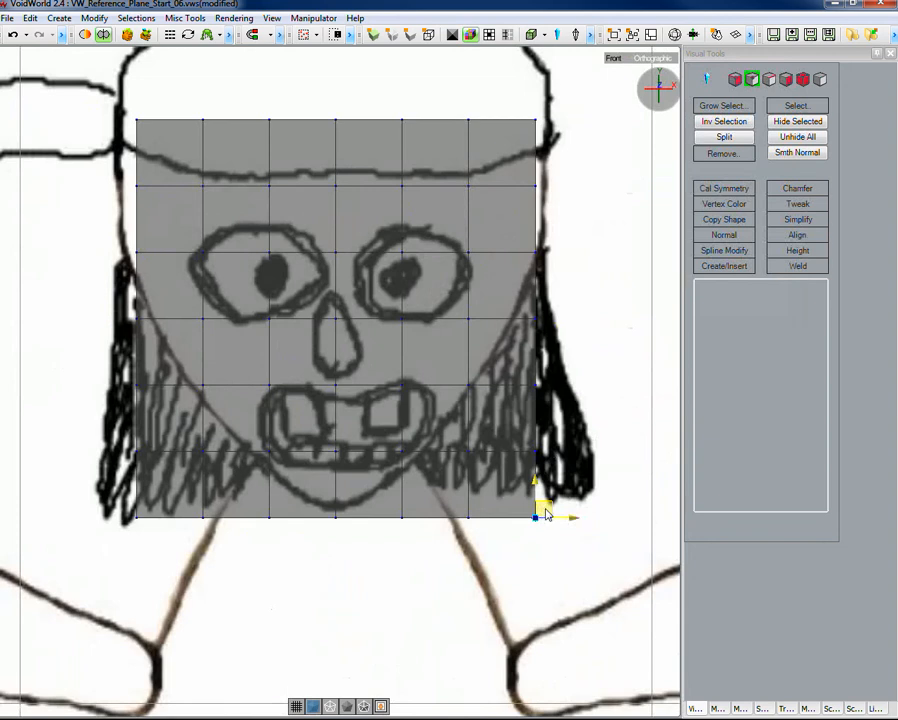
- Move the box's lower-right corner vertices diagonally inward, and shift the surrounding two-by-two block of vertices, through its full depth, the same way toward the jaw
left_click_drag(546, 512, 517, 483)
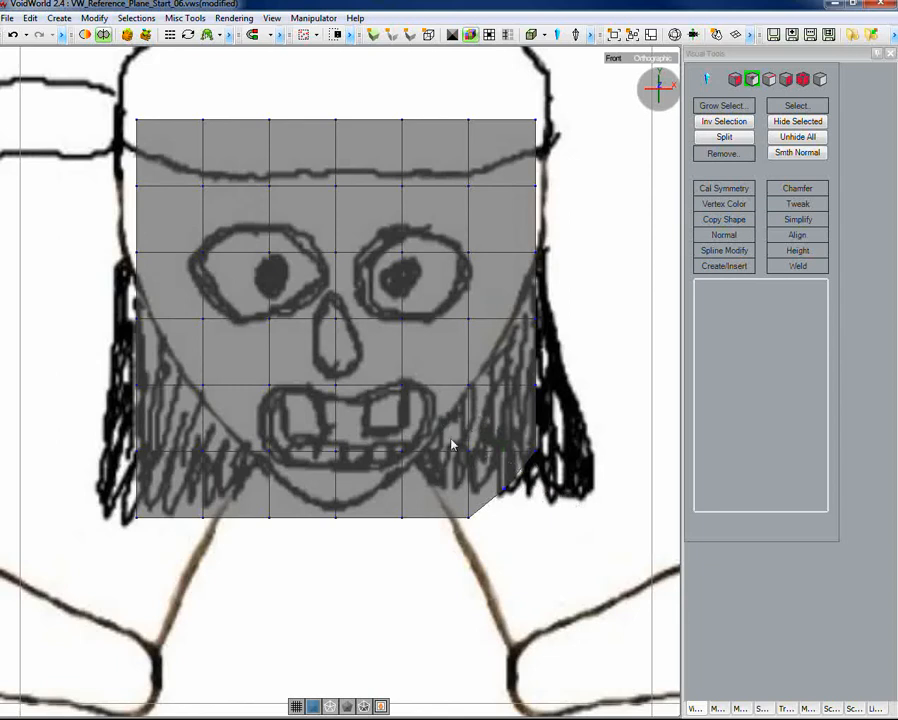
middle_click_drag(433, 417, 557, 545)
left_click(648, 59)
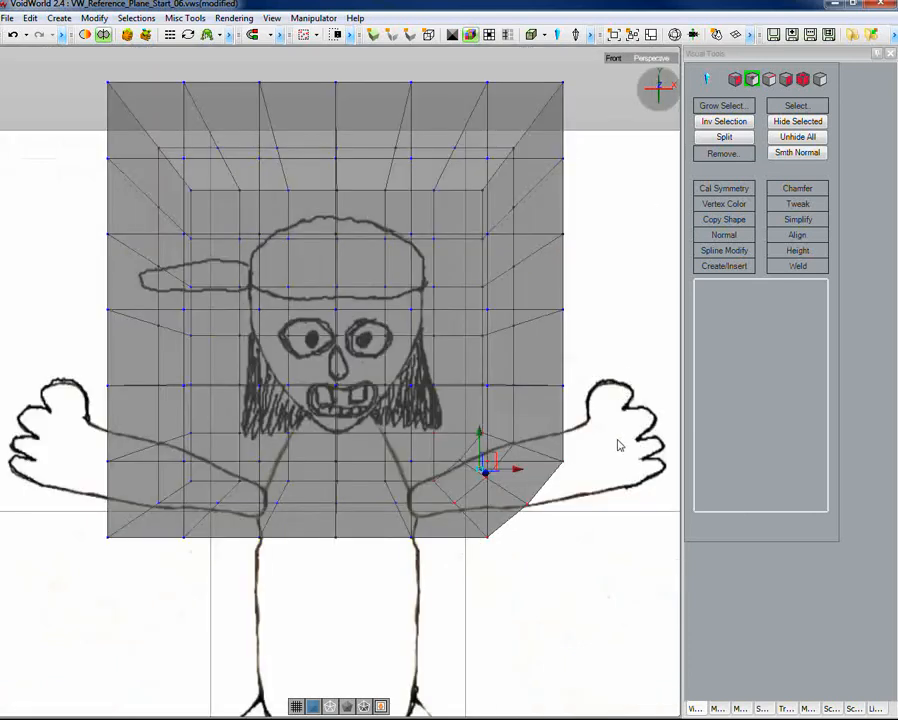
left_click(642, 58)
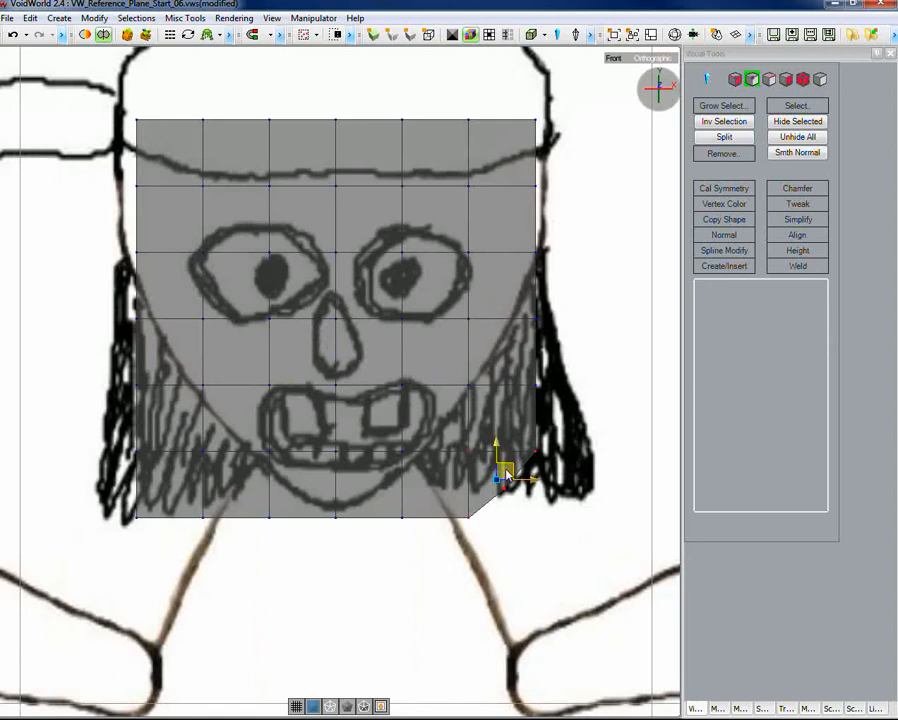
left_click_drag(508, 475, 470, 447)
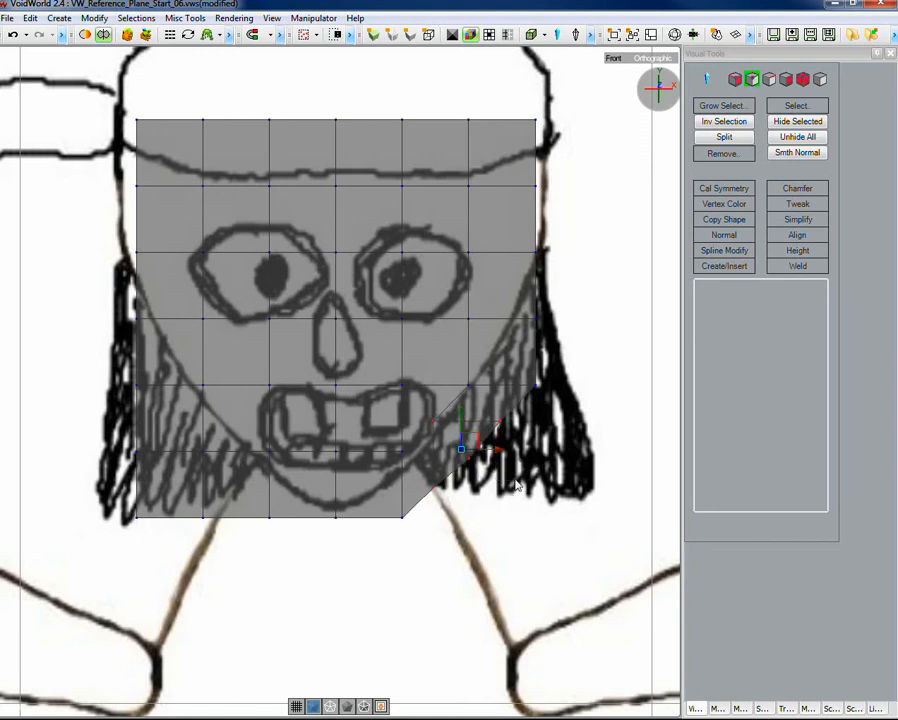
- Select the three-by-three block of vertices around the lower-right corner, move it diagonally up and inward onto the drawn jawline, and clear the selection
left_click(555, 449)
left_click_drag(373, 358, 493, 388)
left_click_drag(530, 412, 557, 545)
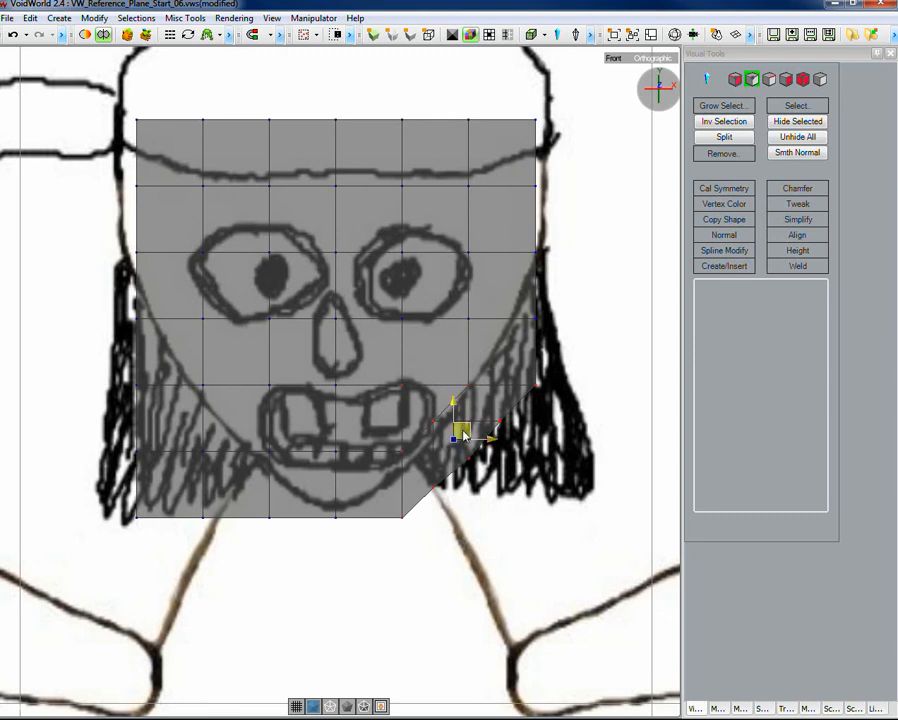
left_click_drag(461, 430, 443, 413)
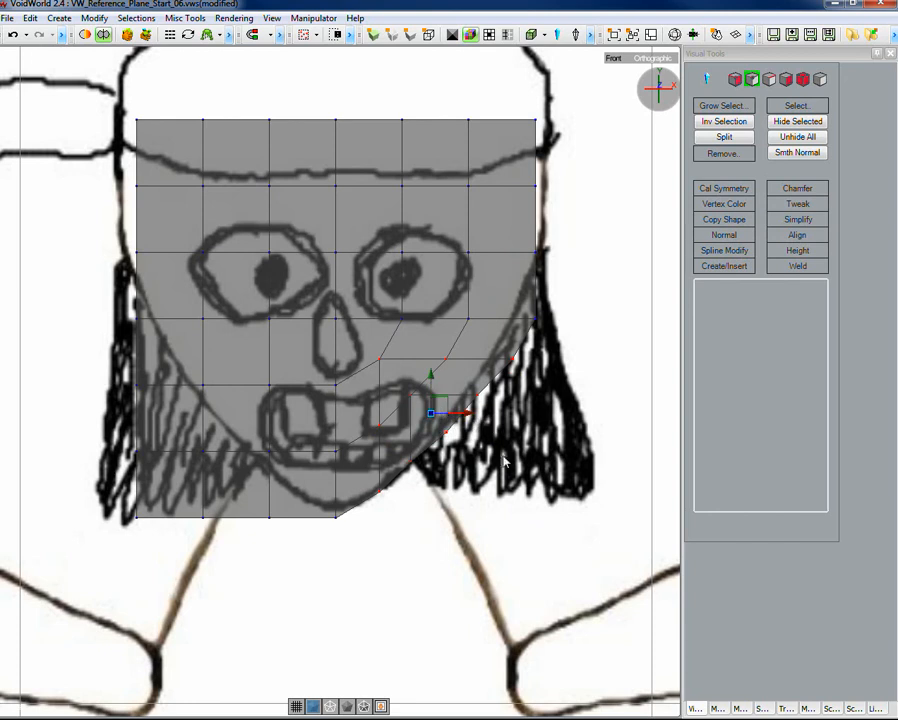
left_click(540, 440)
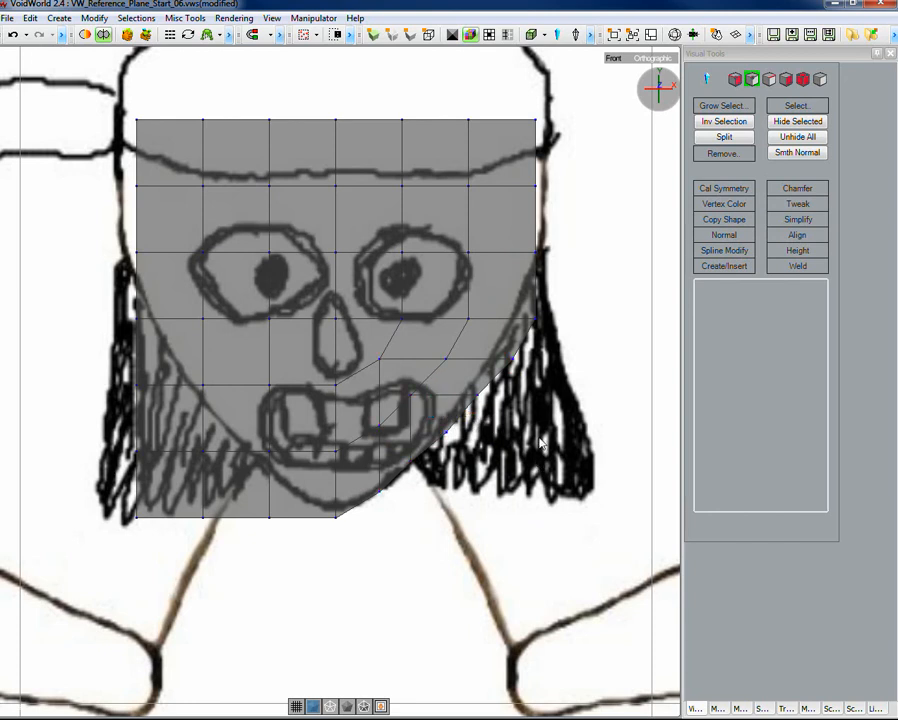